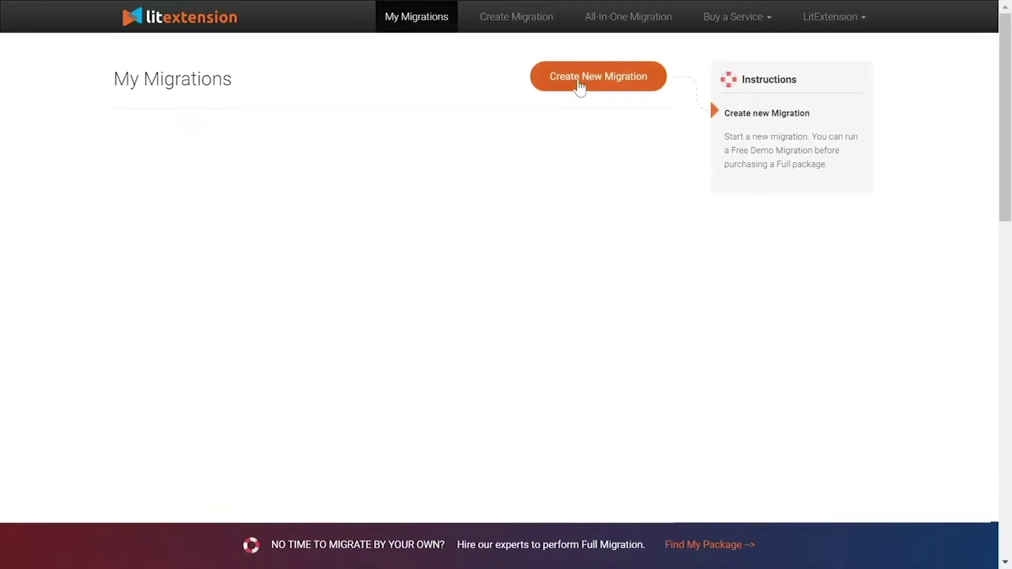
Step: Start a new migration with Squarespace as the source cart
{"action": "left_click", "coordinate": [580, 86]}
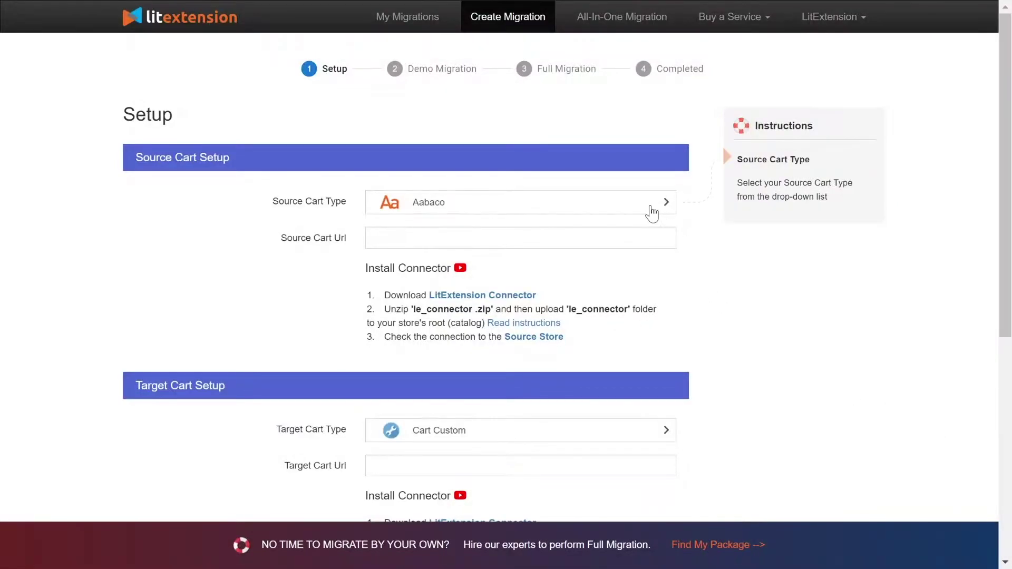
{"action": "left_click", "coordinate": [653, 212]}
{"action": "type", "text": "squ"}
{"action": "left_click", "coordinate": [621, 280]}
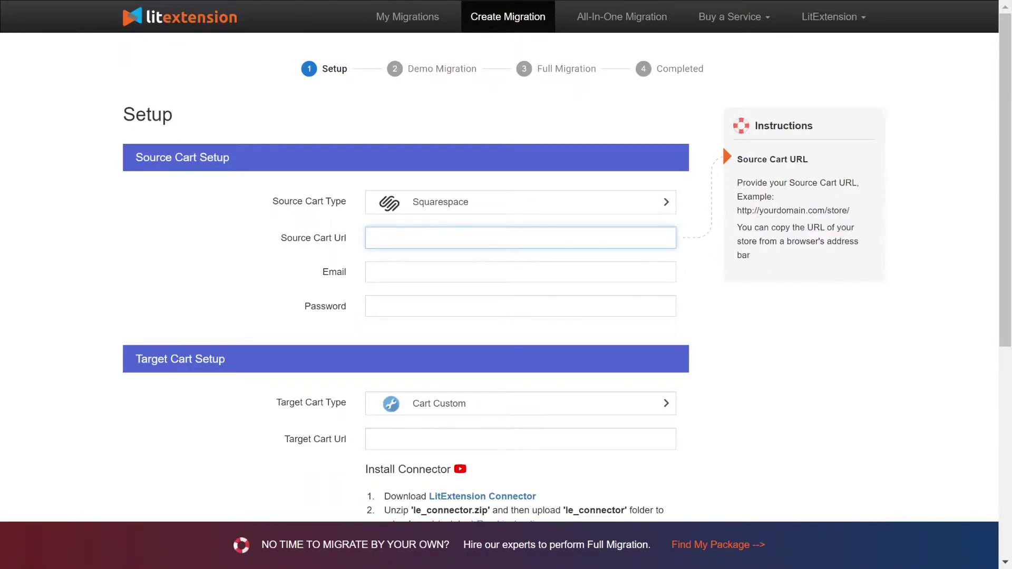
{"action": "type", "text": "http://45.56.66.224/your_source_cart"}
{"action": "left_click", "coordinate": [373, 272]}
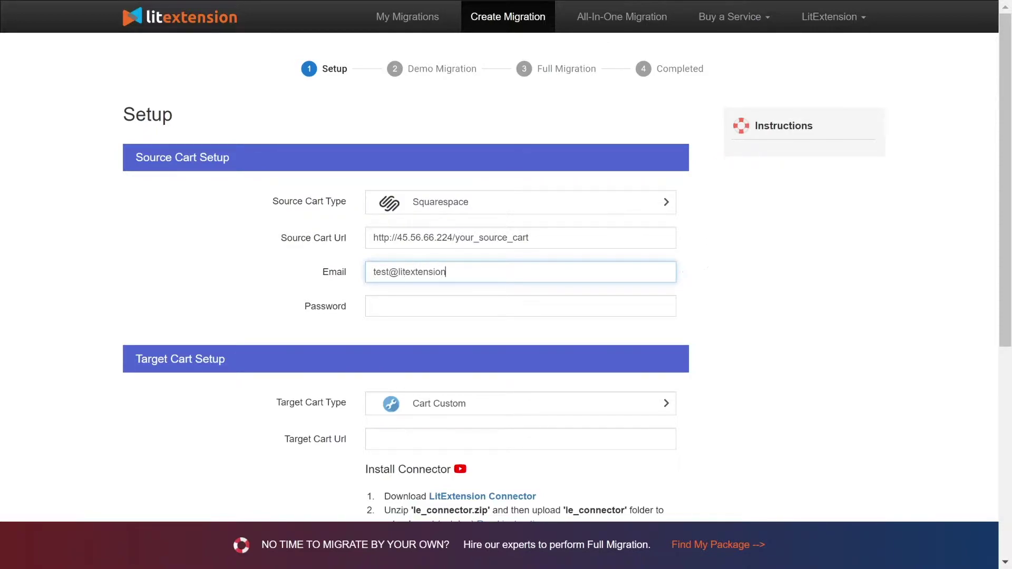
{"action": "key", "text": "Tab"}
{"action": "type", "text": "123456"}
{"action": "scroll", "coordinate": [231, 237], "scroll_direction": "down", "scroll_amount": 4}
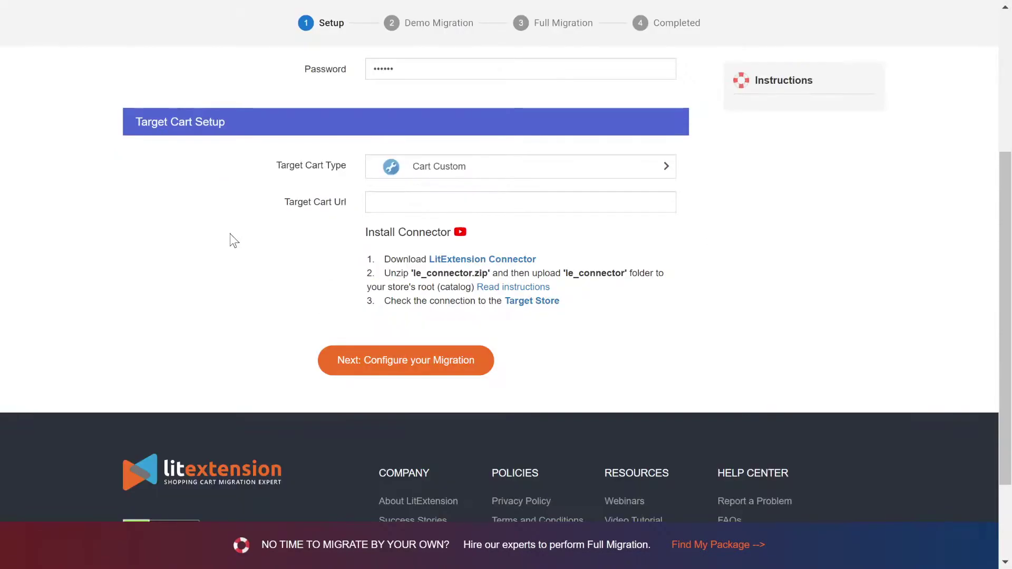
{"action": "left_click", "coordinate": [407, 174]}
{"action": "left_click", "coordinate": [453, 176]}
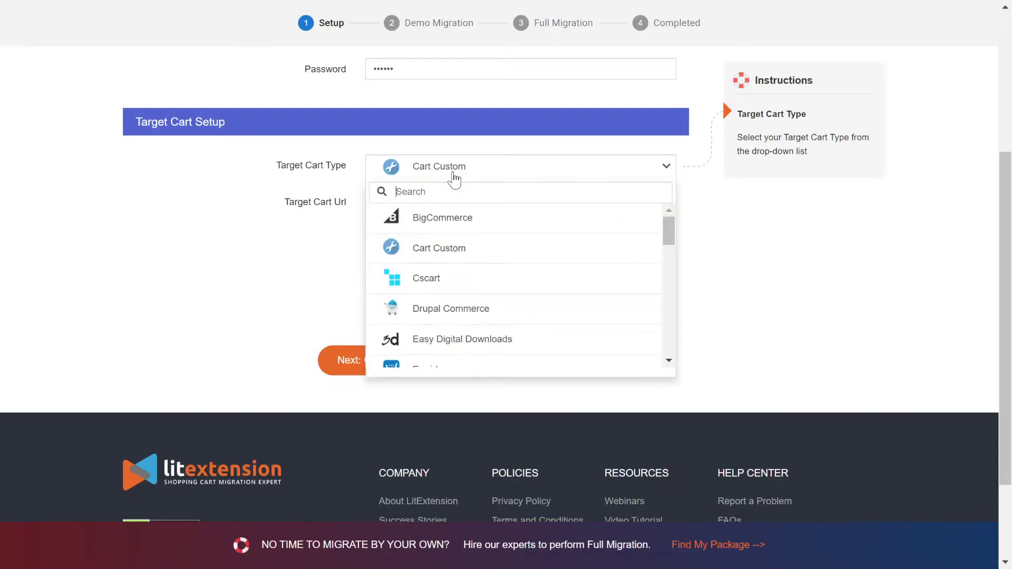
{"action": "type", "text": "shopify"}
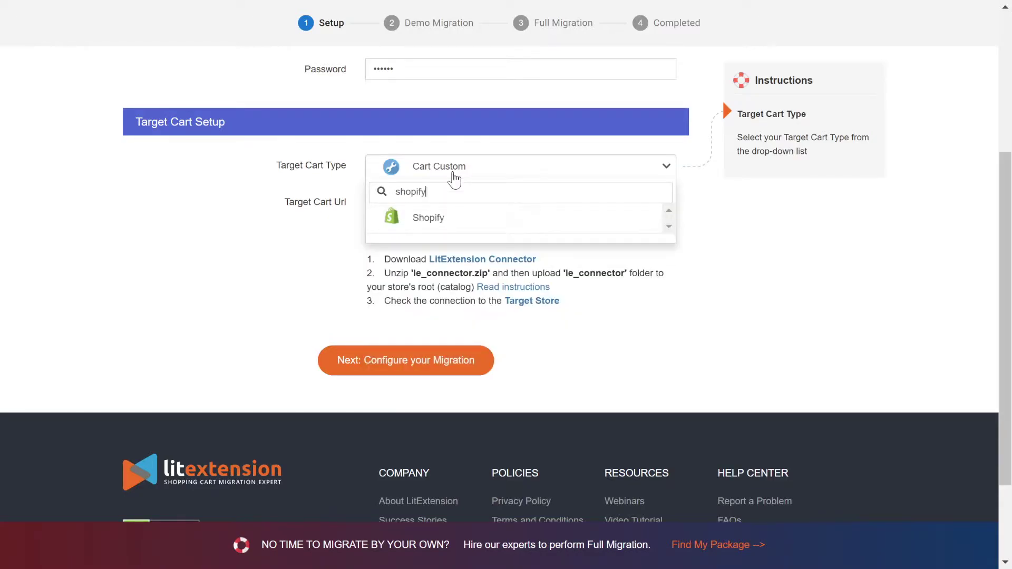
{"action": "key", "text": "Return"}
{"action": "type", "text": "http://45.33.0.186/your_target_cart"}
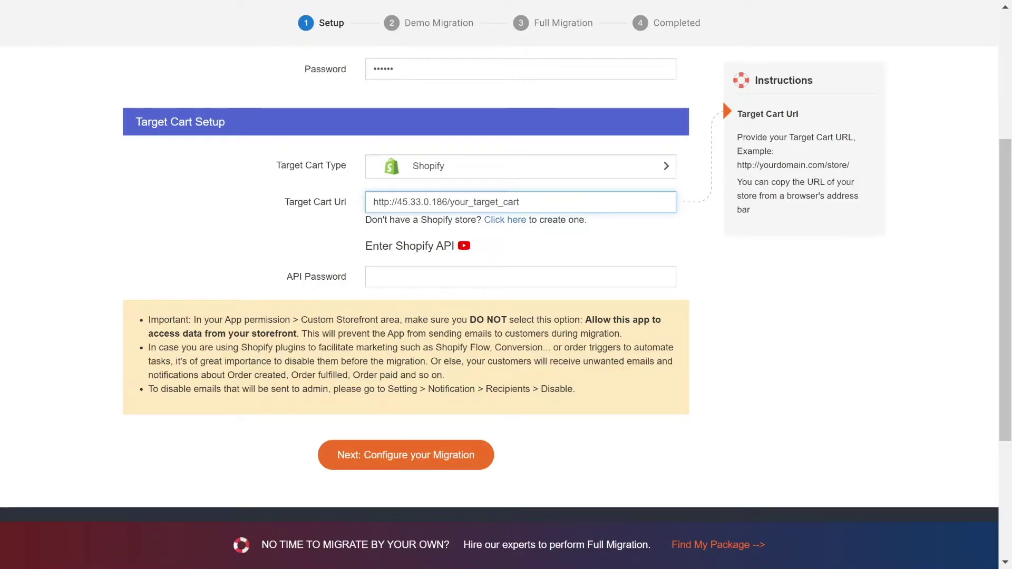
{"action": "left_click", "coordinate": [464, 246]}
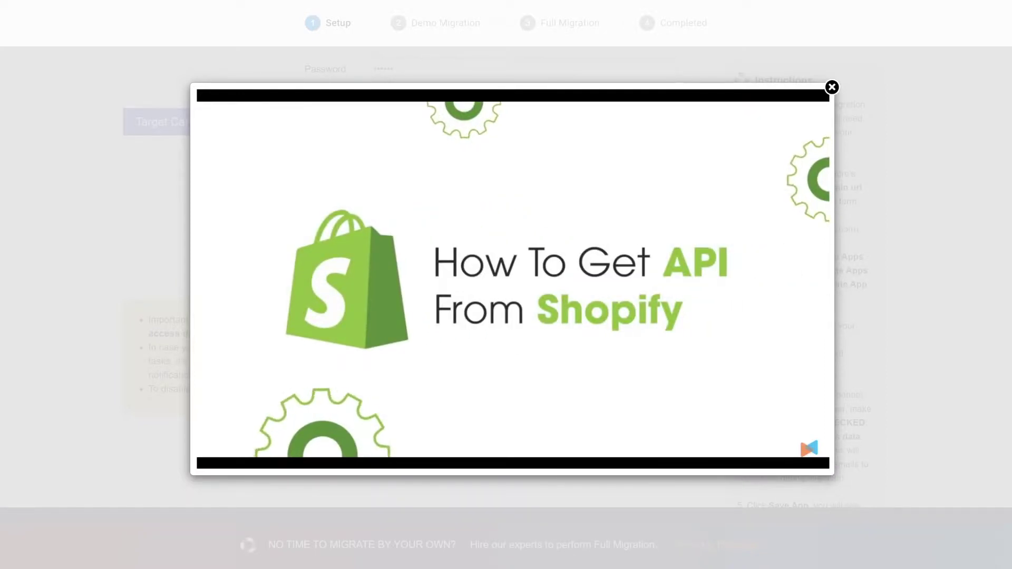
Step: Pause the tutorial and log in to the Shopify admin with the account email
{"action": "left_click", "coordinate": [646, 209]}
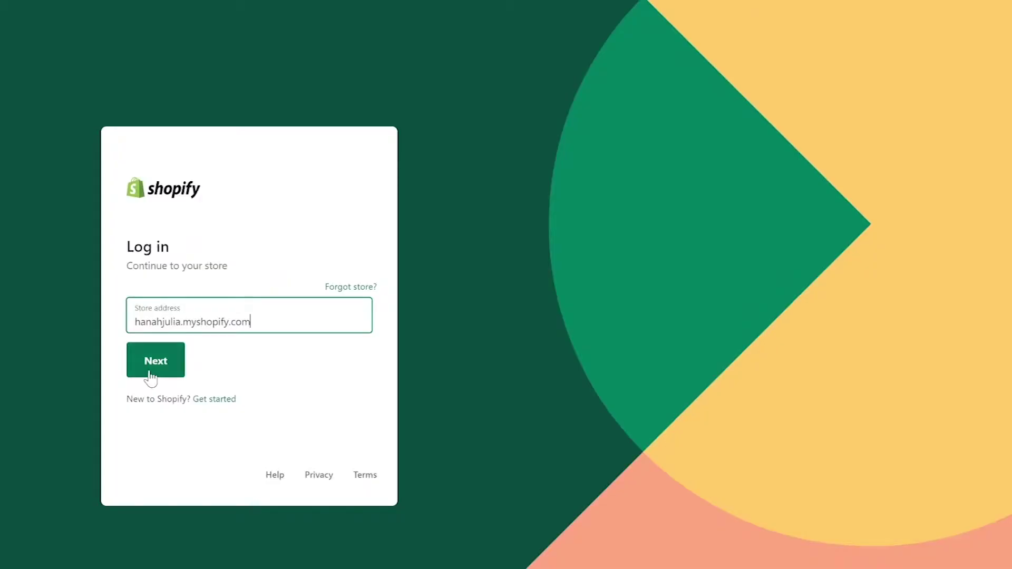
{"action": "left_click", "coordinate": [149, 369]}
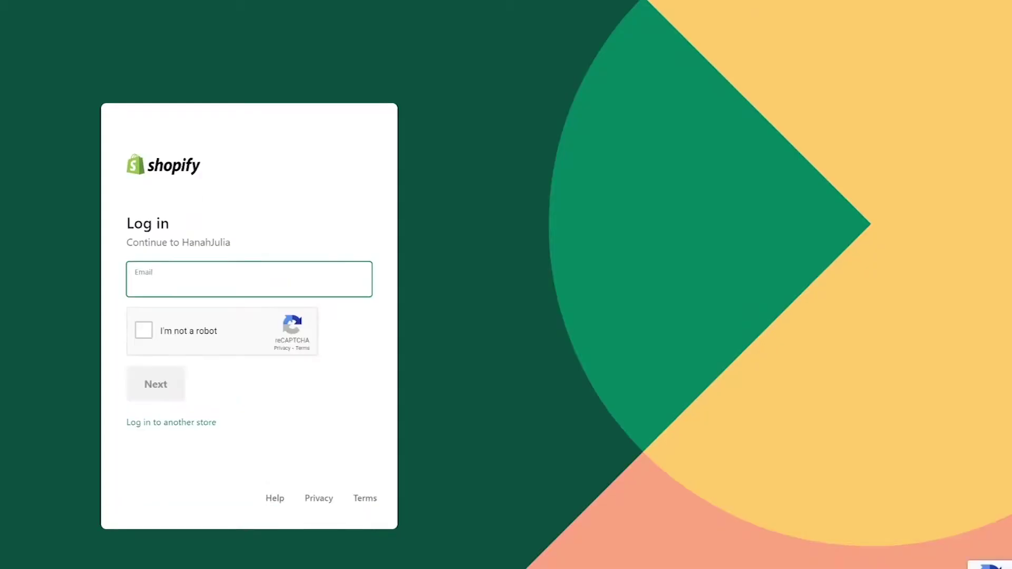
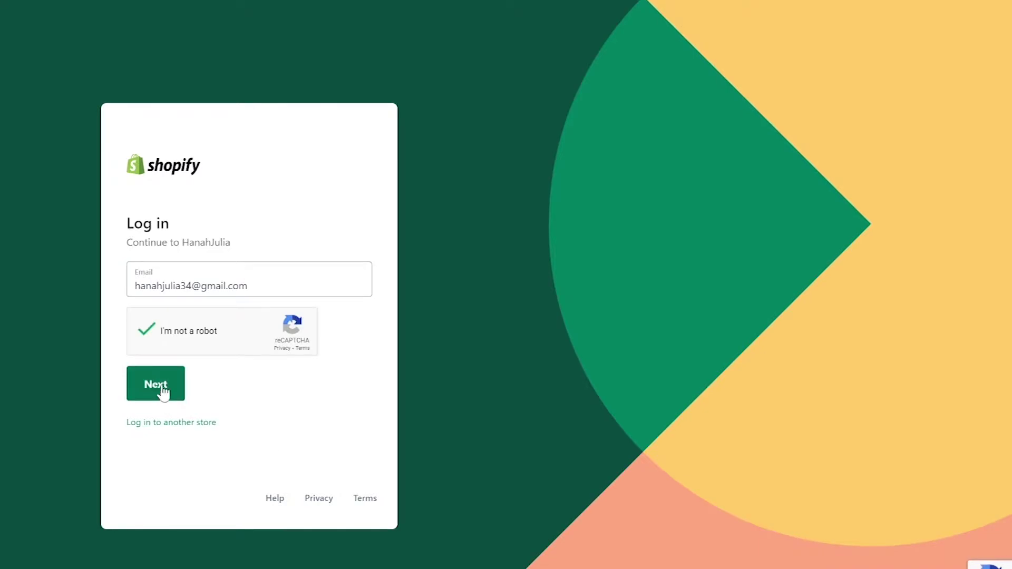
{"action": "left_click", "coordinate": [164, 393]}
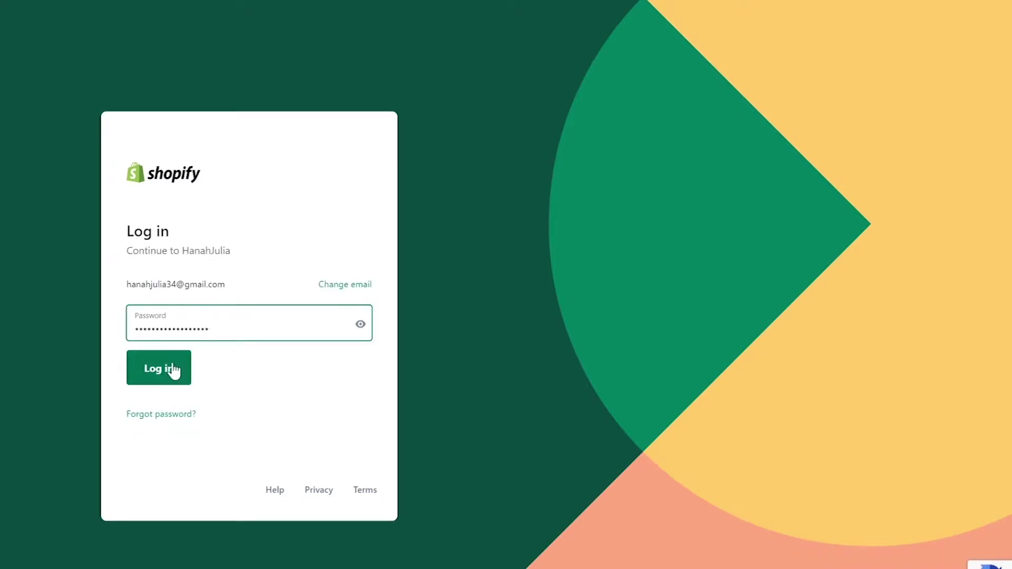
{"action": "left_click", "coordinate": [169, 368]}
Step: Create a private app named 'LitExtension' and enter an emergency developer email
{"action": "left_click", "coordinate": [57, 249]}
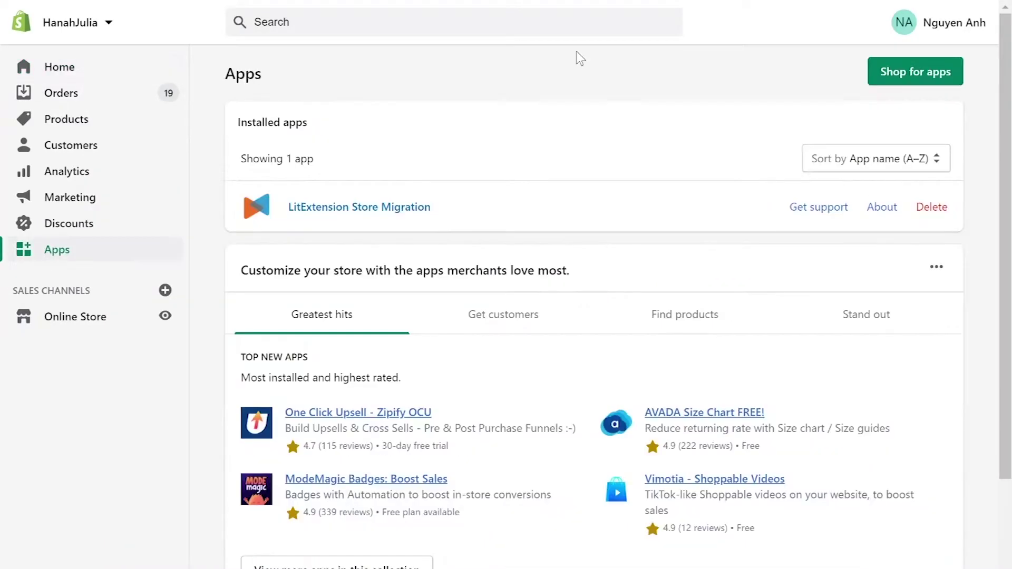
{"action": "scroll", "coordinate": [578, 58], "scroll_direction": "down", "scroll_amount": 4}
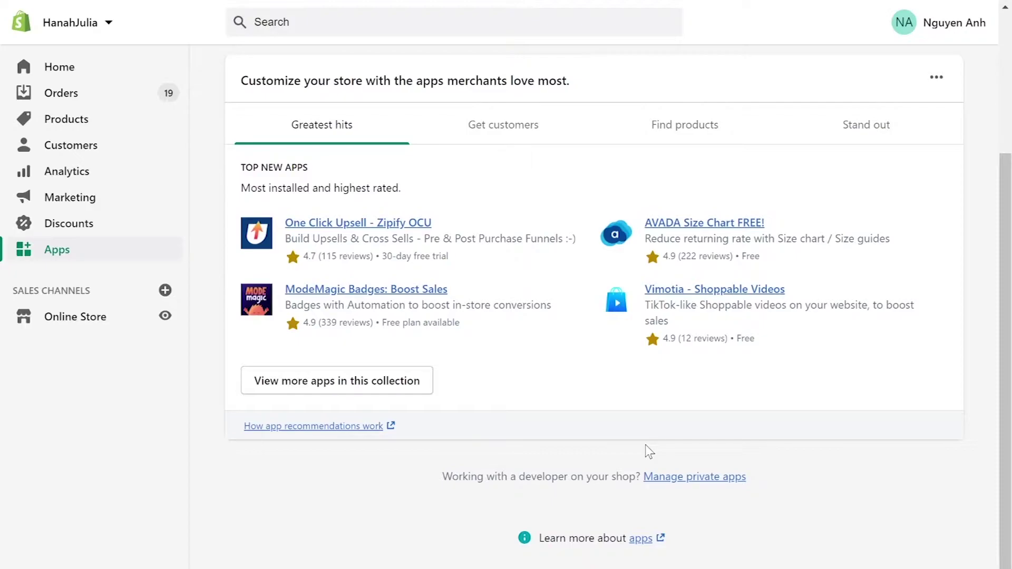
{"action": "left_click", "coordinate": [695, 478]}
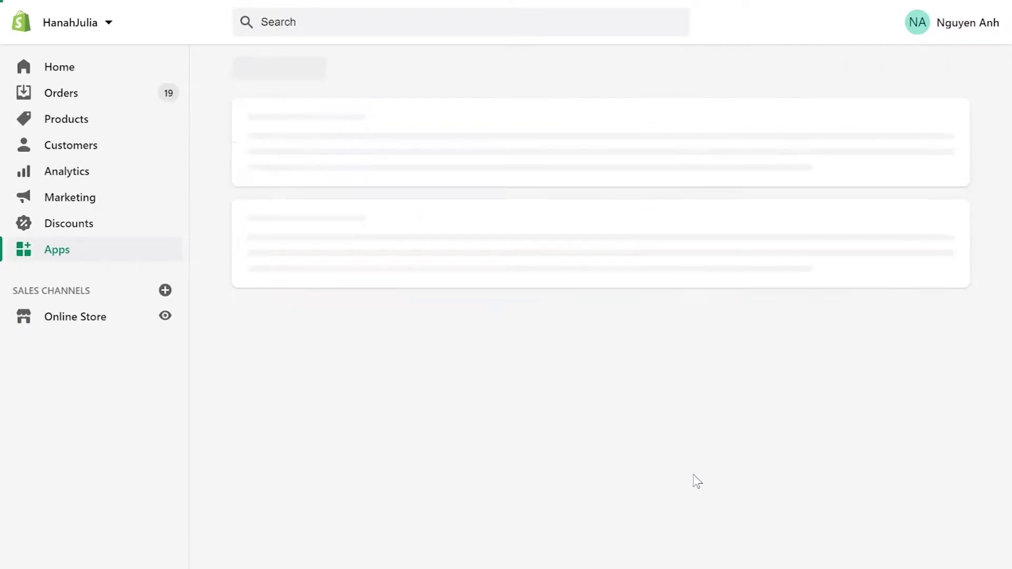
{"action": "type", "text": "LitExtension"}
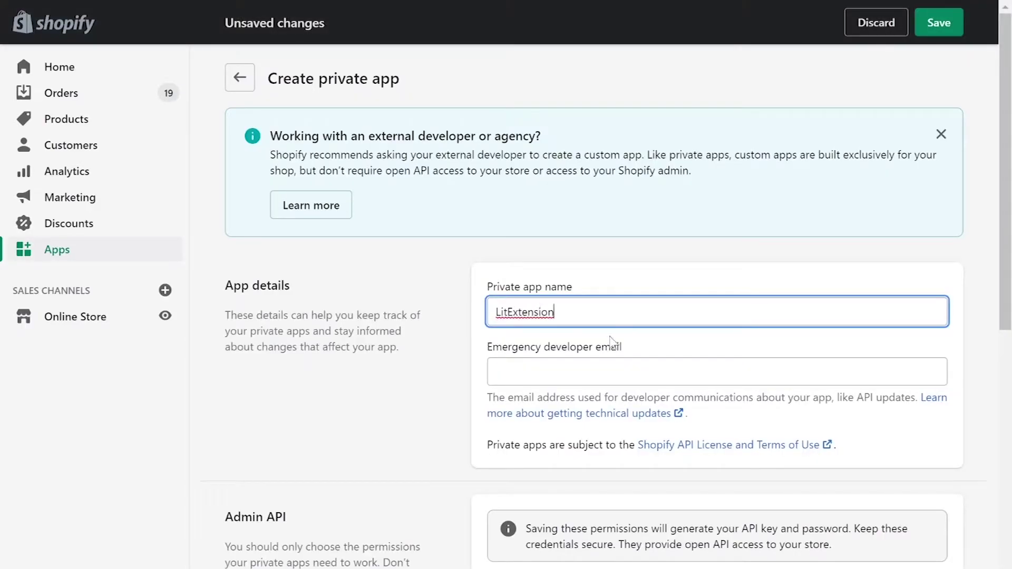
{"action": "left_click", "coordinate": [611, 372]}
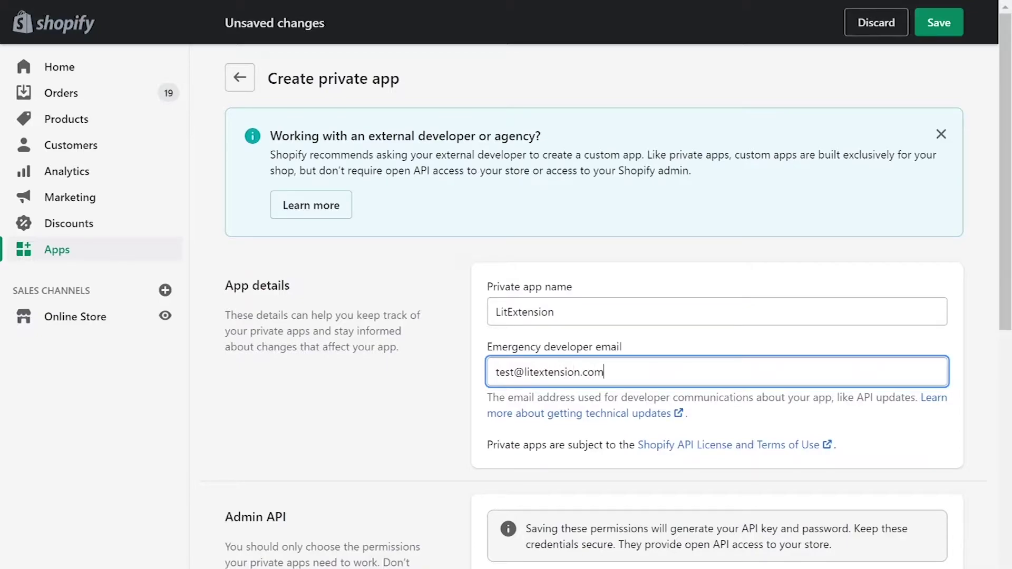
Step: Grant Admin API access for Customers, Draft orders, Gift cards, Inventory, Locations and Orders
{"action": "scroll", "coordinate": [604, 380], "scroll_direction": "down", "scroll_amount": 5}
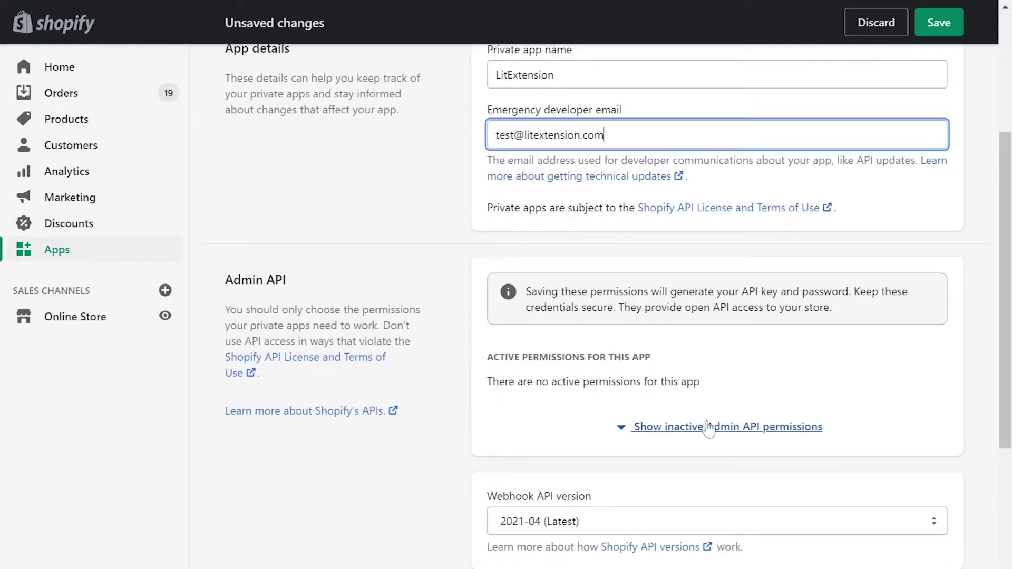
{"action": "left_click", "coordinate": [646, 426]}
{"action": "left_click_drag", "start_coordinate": [863, 459], "coordinate": [863, 488]}
{"action": "scroll", "coordinate": [775, 475], "scroll_direction": "down", "scroll_amount": 5}
{"action": "left_click", "coordinate": [849, 199]}
{"action": "left_click", "coordinate": [849, 253]}
{"action": "left_click_drag", "start_coordinate": [870, 285], "coordinate": [870, 339]}
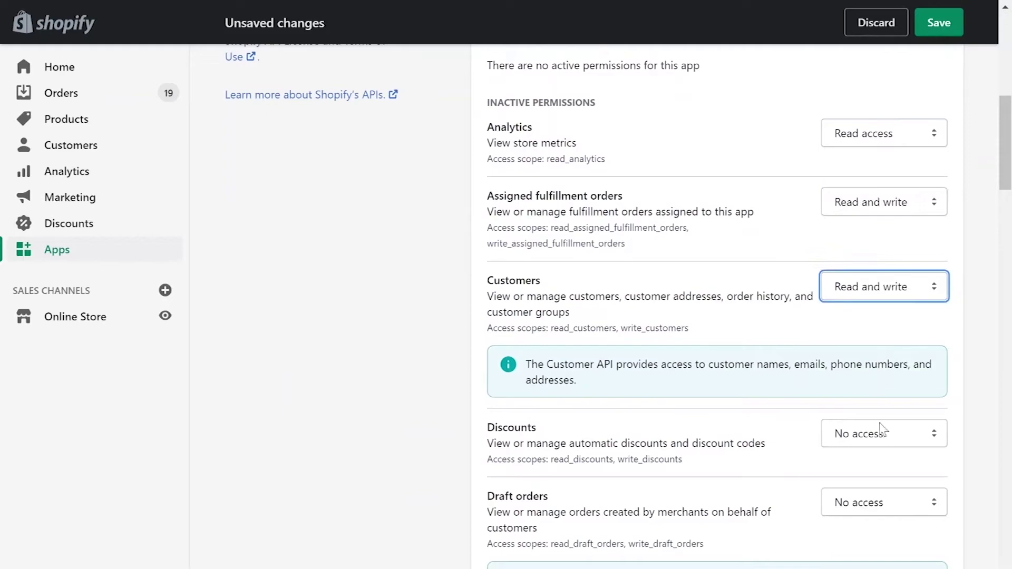
{"action": "left_click_drag", "start_coordinate": [881, 432], "coordinate": [881, 487]}
{"action": "scroll", "coordinate": [766, 377], "scroll_direction": "down", "scroll_amount": 6}
{"action": "left_click_drag", "start_coordinate": [880, 107], "coordinate": [881, 162]}
{"action": "left_click_drag", "start_coordinate": [881, 253], "coordinate": [881, 307]}
{"action": "left_click", "coordinate": [881, 386]}
{"action": "left_click", "coordinate": [853, 422]}
{"action": "left_click_drag", "start_coordinate": [881, 452], "coordinate": [881, 506]}
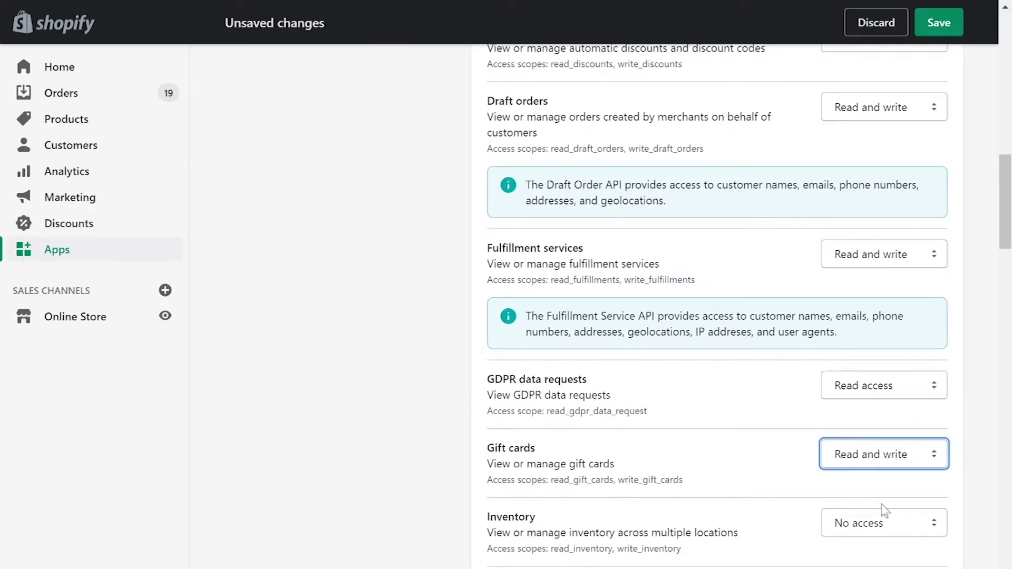
{"action": "scroll", "coordinate": [881, 151], "scroll_direction": "down", "scroll_amount": 7}
{"action": "left_click_drag", "start_coordinate": [881, 128], "coordinate": [881, 164]}
{"action": "left_click", "coordinate": [859, 197]}
{"action": "left_click", "coordinate": [858, 233]}
{"action": "left_click_drag", "start_coordinate": [881, 265], "coordinate": [884, 371]}
{"action": "scroll", "coordinate": [883, 372], "scroll_direction": "down", "scroll_amount": 6}
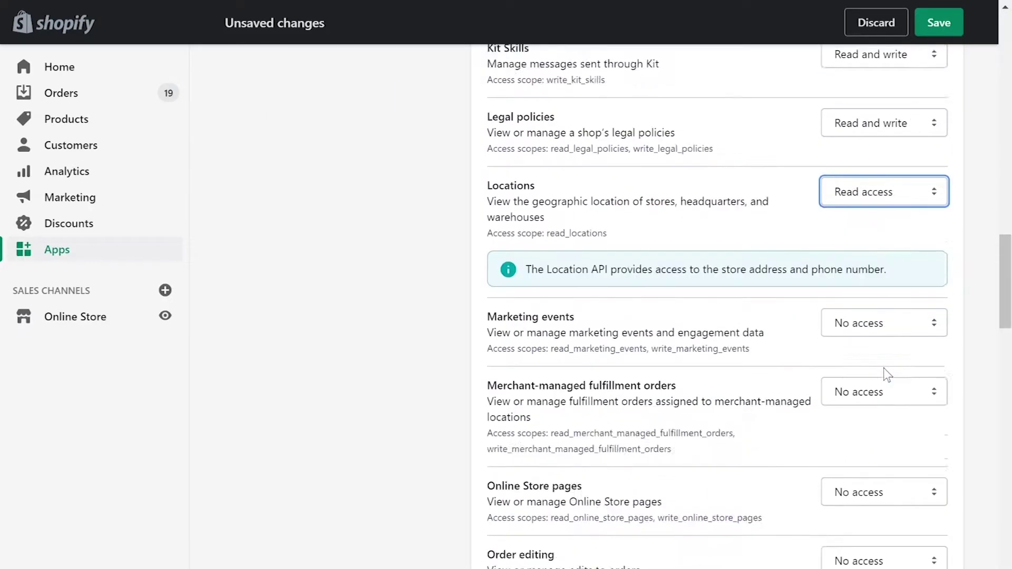
{"action": "left_click_drag", "start_coordinate": [882, 149], "coordinate": [882, 268]}
{"action": "left_click", "coordinate": [881, 318]}
{"action": "left_click", "coordinate": [881, 369]}
{"action": "left_click", "coordinate": [881, 387]}
{"action": "left_click", "coordinate": [881, 437]}
{"action": "left_click", "coordinate": [881, 455]}
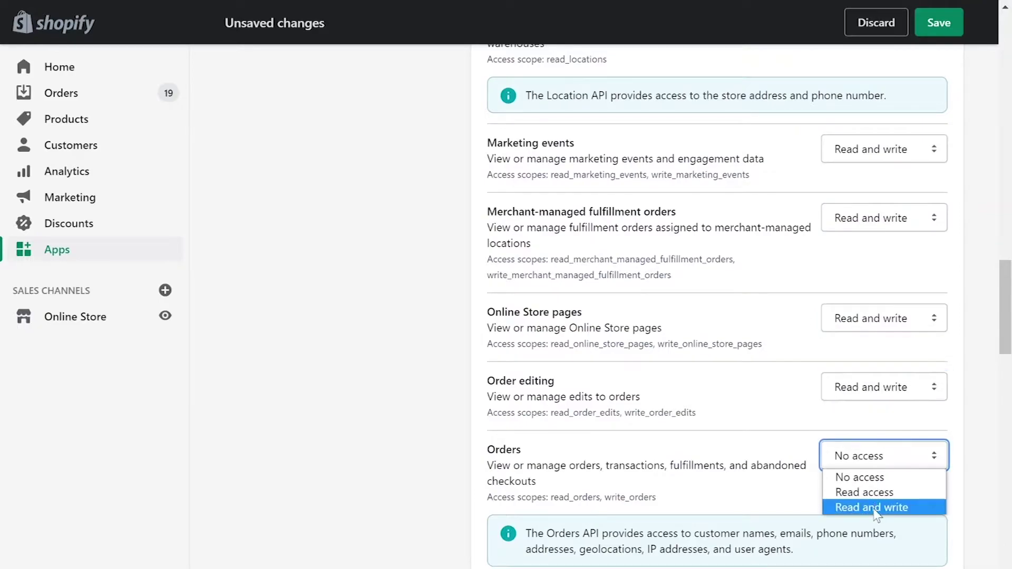
{"action": "left_click", "coordinate": [874, 506]}
Step: Grant access for Price rules, Products, Script tags, Shipping, Shopify Payments, Store content, Themes, Translations
{"action": "scroll", "coordinate": [877, 508], "scroll_direction": "down", "scroll_amount": 9}
{"action": "left_click_drag", "start_coordinate": [881, 128], "coordinate": [881, 180]}
{"action": "left_click_drag", "start_coordinate": [881, 197], "coordinate": [881, 249]}
{"action": "left_click_drag", "start_coordinate": [881, 267], "coordinate": [881, 318]}
{"action": "left_click_drag", "start_coordinate": [881, 335], "coordinate": [881, 455]}
{"action": "left_click", "coordinate": [886, 473]}
{"action": "left_click", "coordinate": [886, 524]}
{"action": "scroll", "coordinate": [896, 489], "scroll_direction": "down", "scroll_amount": 8}
{"action": "left_click", "coordinate": [880, 163]}
{"action": "left_click", "coordinate": [881, 217]}
{"action": "left_click_drag", "start_coordinate": [881, 293], "coordinate": [881, 346]}
{"action": "left_click", "coordinate": [881, 362]}
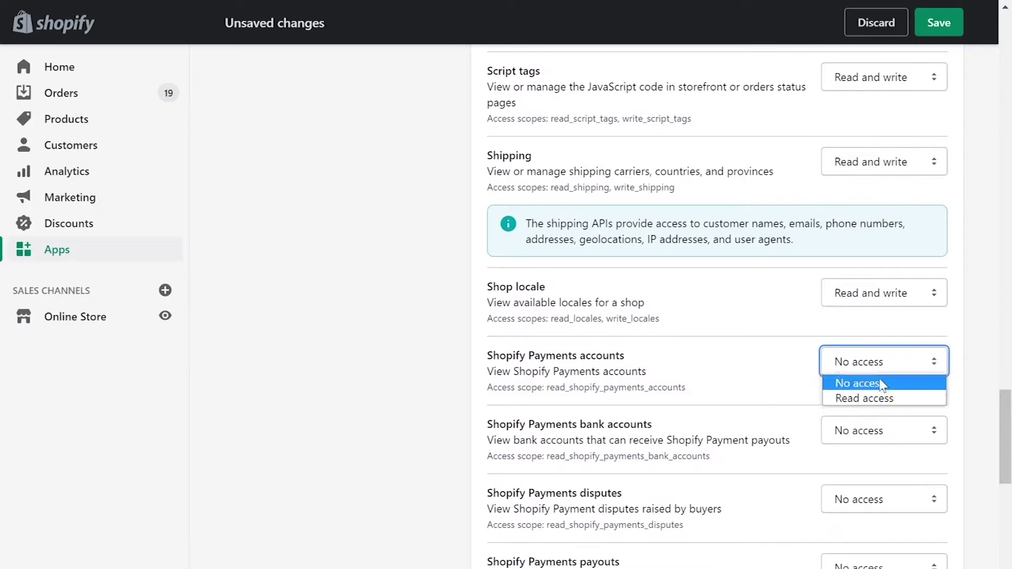
{"action": "left_click", "coordinate": [881, 400]}
{"action": "left_click_drag", "start_coordinate": [881, 430], "coordinate": [880, 467]}
{"action": "left_click_drag", "start_coordinate": [896, 511], "coordinate": [896, 538]}
{"action": "scroll", "coordinate": [896, 475], "scroll_direction": "down", "scroll_amount": 9}
{"action": "left_click", "coordinate": [881, 90]}
{"action": "left_click", "coordinate": [881, 129]}
{"action": "left_click", "coordinate": [881, 163]}
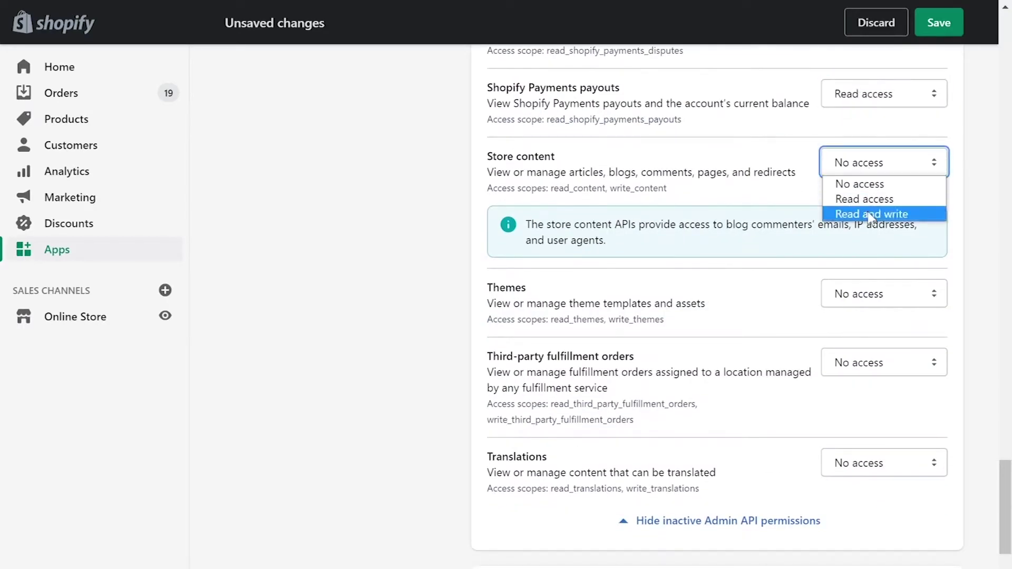
{"action": "left_click", "coordinate": [881, 215]}
{"action": "left_click_drag", "start_coordinate": [881, 294], "coordinate": [885, 415]}
{"action": "left_click", "coordinate": [885, 462]}
{"action": "left_click", "coordinate": [886, 513]}
{"action": "scroll", "coordinate": [475, 448], "scroll_direction": "down", "scroll_amount": 6}
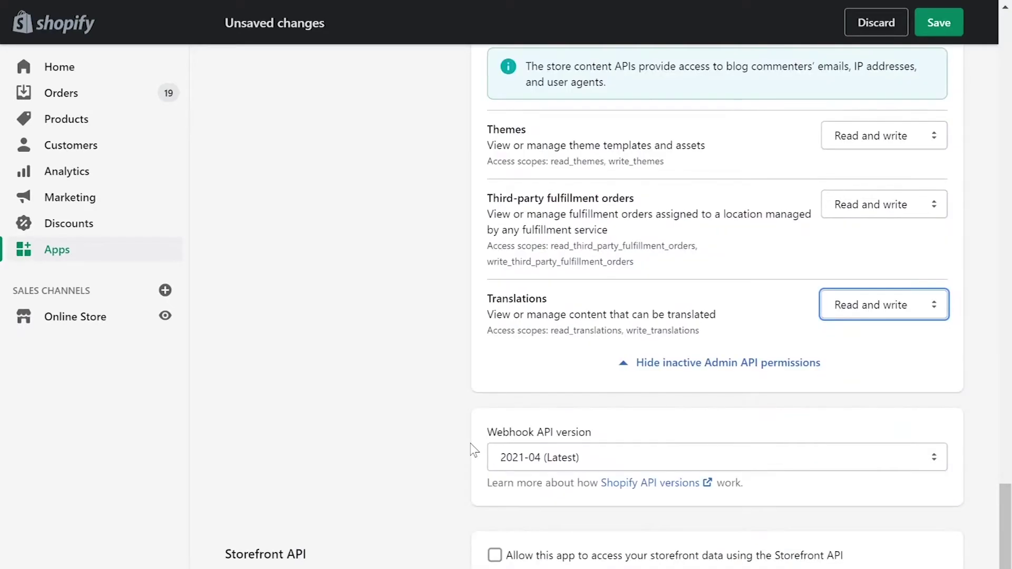
{"action": "scroll", "coordinate": [475, 451], "scroll_direction": "down", "scroll_amount": 2}
Step: Save the private app, copy its API password, and focus LitExtension's API Password field
{"action": "left_click", "coordinate": [931, 498]}
{"action": "left_click", "coordinate": [714, 435]}
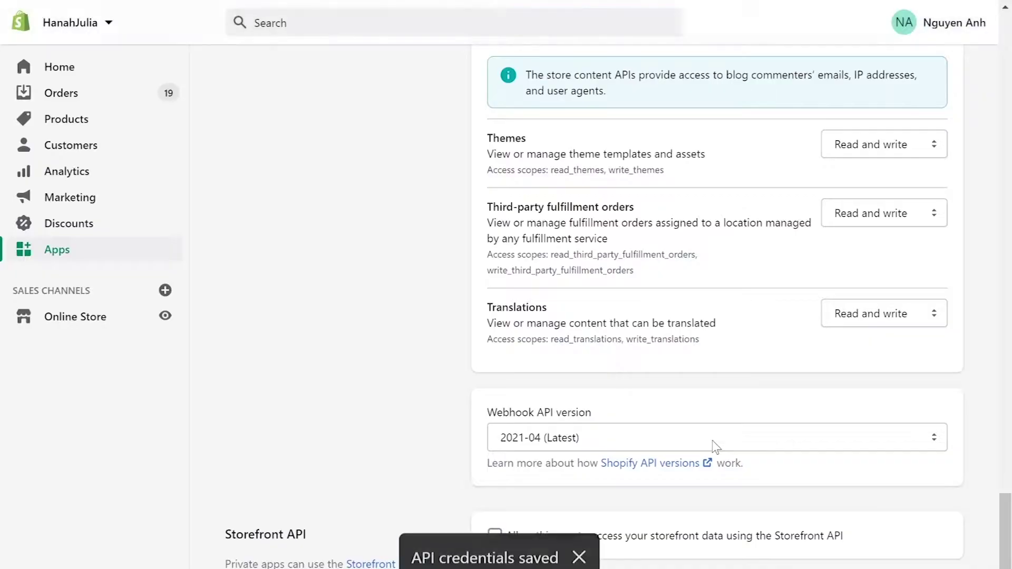
{"action": "scroll", "coordinate": [580, 316], "scroll_direction": "down", "scroll_amount": 2}
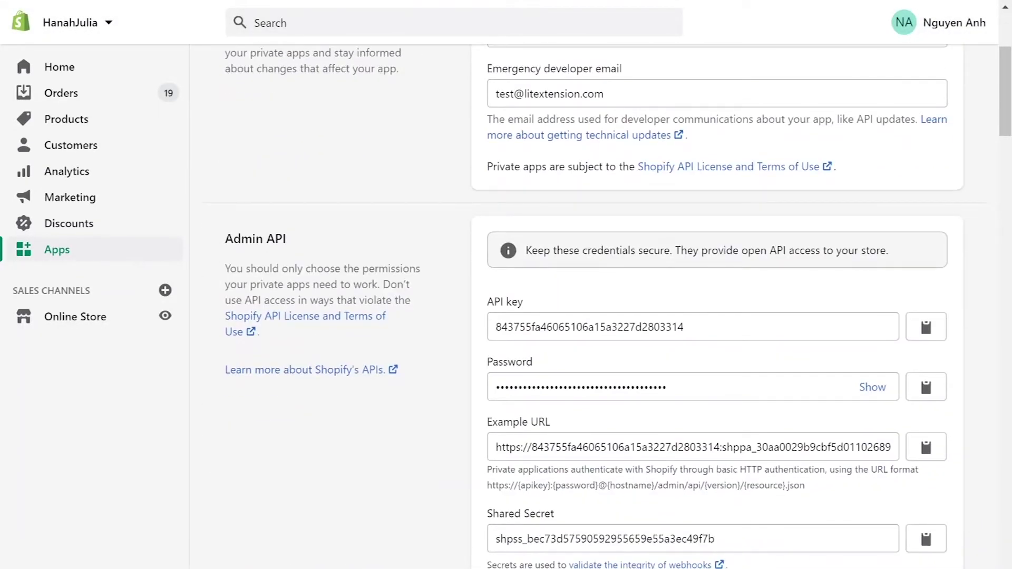
{"action": "left_click", "coordinate": [873, 389]}
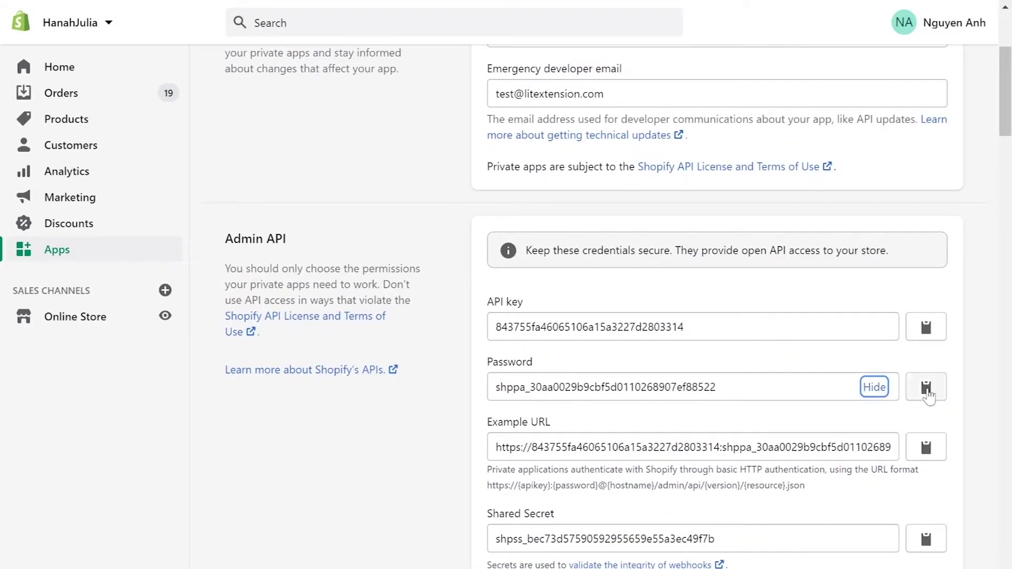
{"action": "left_click", "coordinate": [926, 390]}
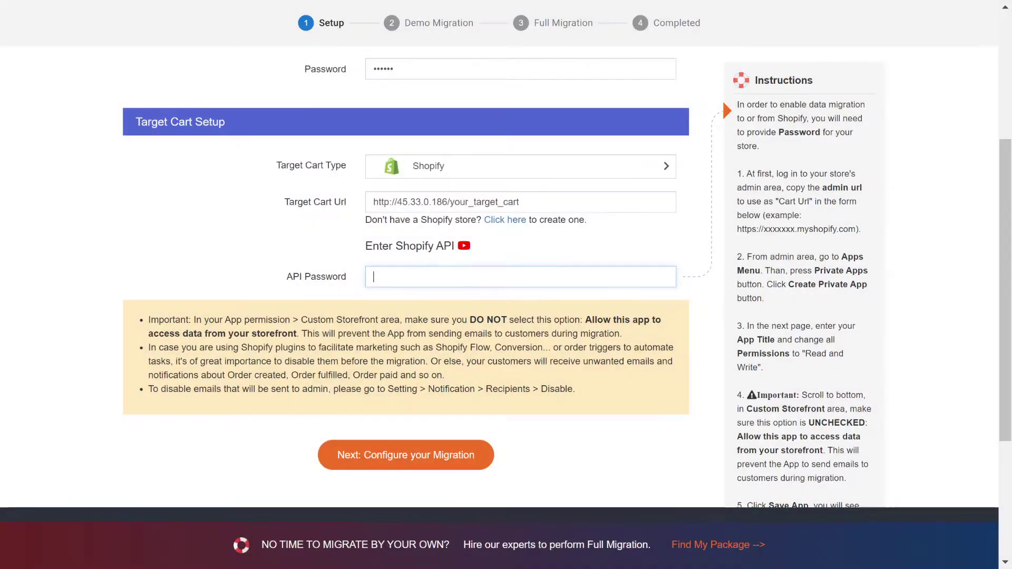
{"action": "left_click", "coordinate": [521, 277]}
Step: Paste the API password, proceed to configuration, and select Products, Customers and all other entities
{"action": "key", "text": "ctrl+v"}
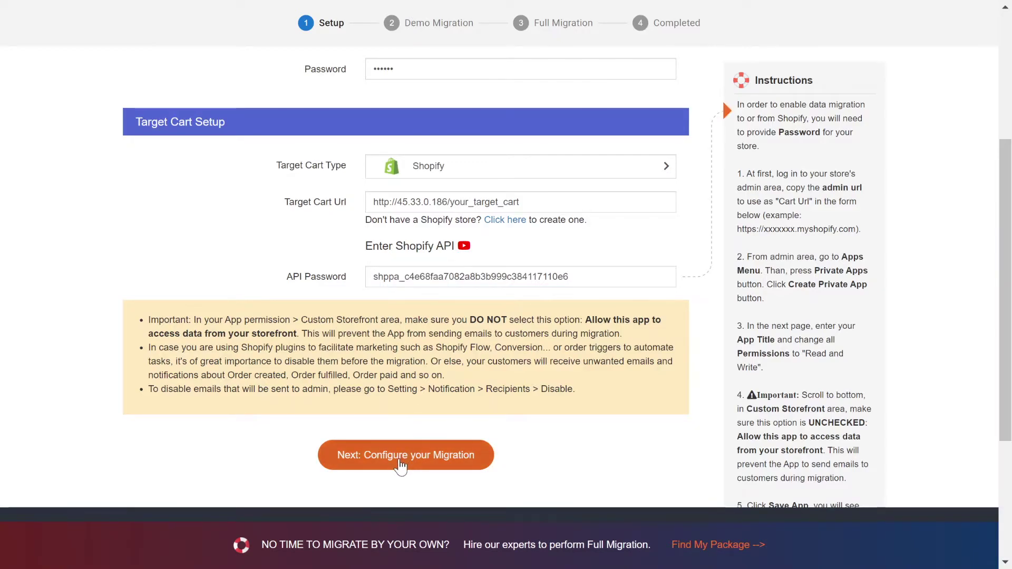
{"action": "left_click", "coordinate": [401, 457]}
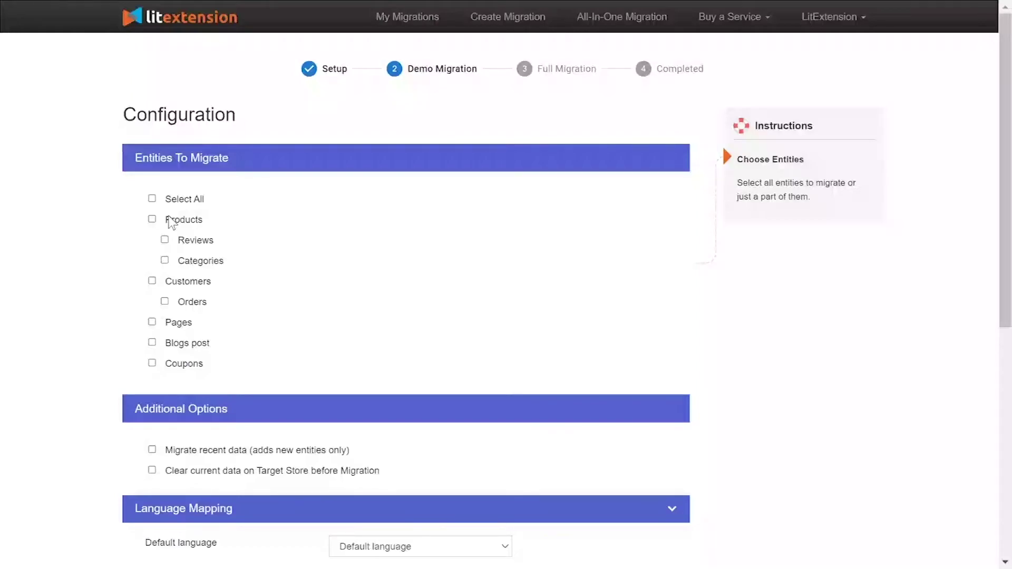
{"action": "left_click", "coordinate": [170, 219]}
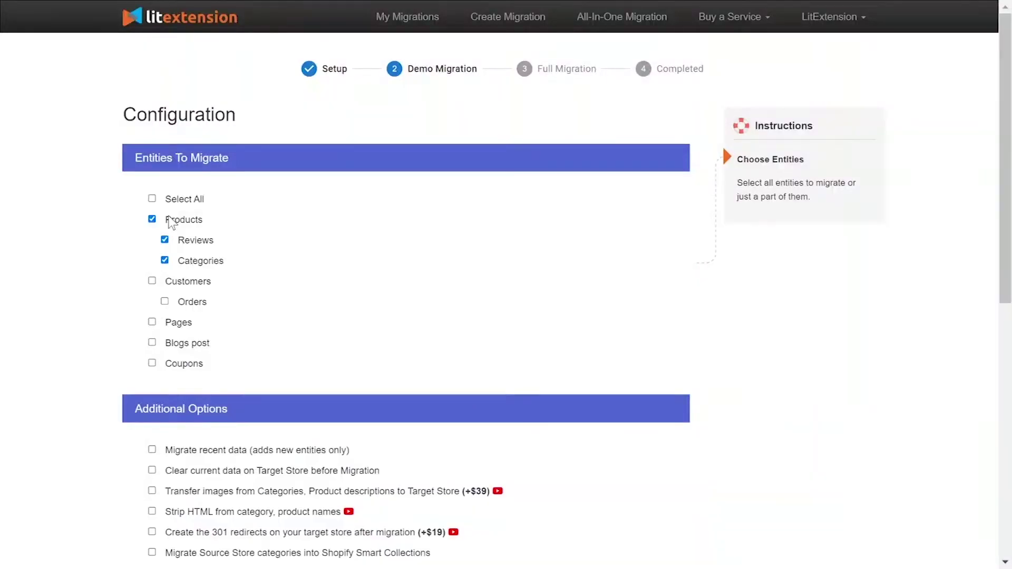
{"action": "left_click", "coordinate": [174, 285]}
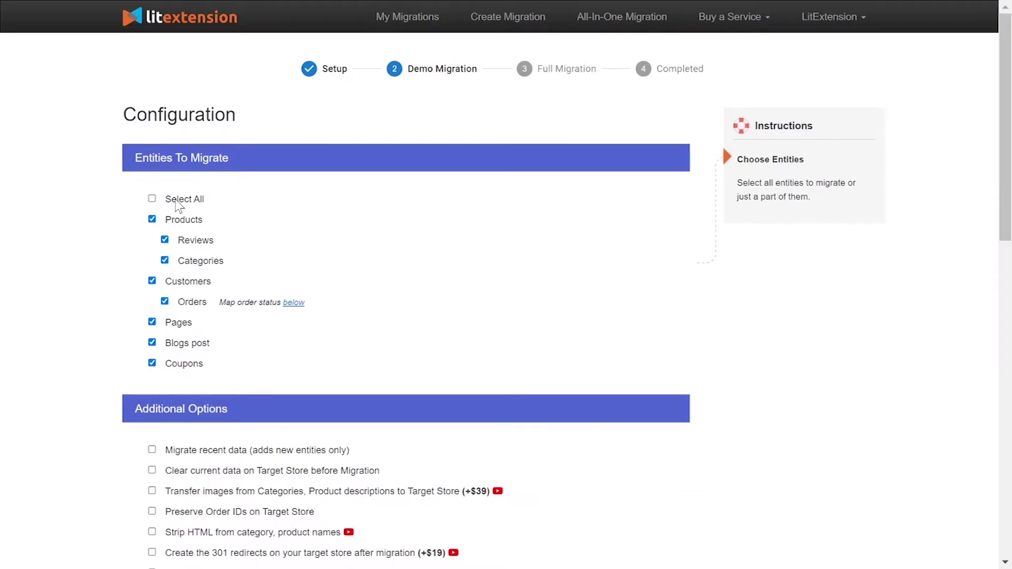
{"action": "scroll", "coordinate": [130, 223], "scroll_direction": "down", "scroll_amount": 5}
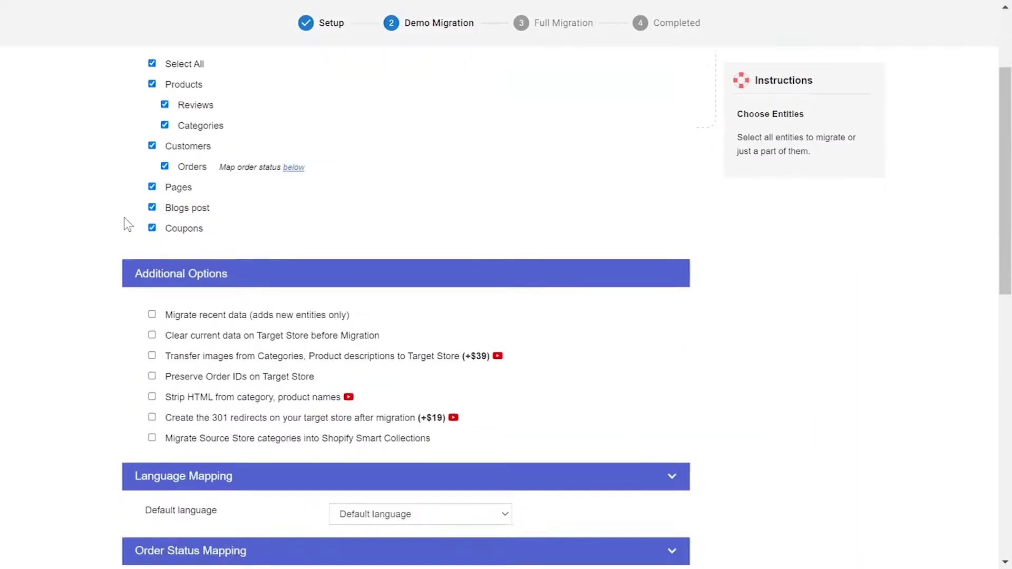
{"action": "mouse_move", "coordinate": [234, 219]}
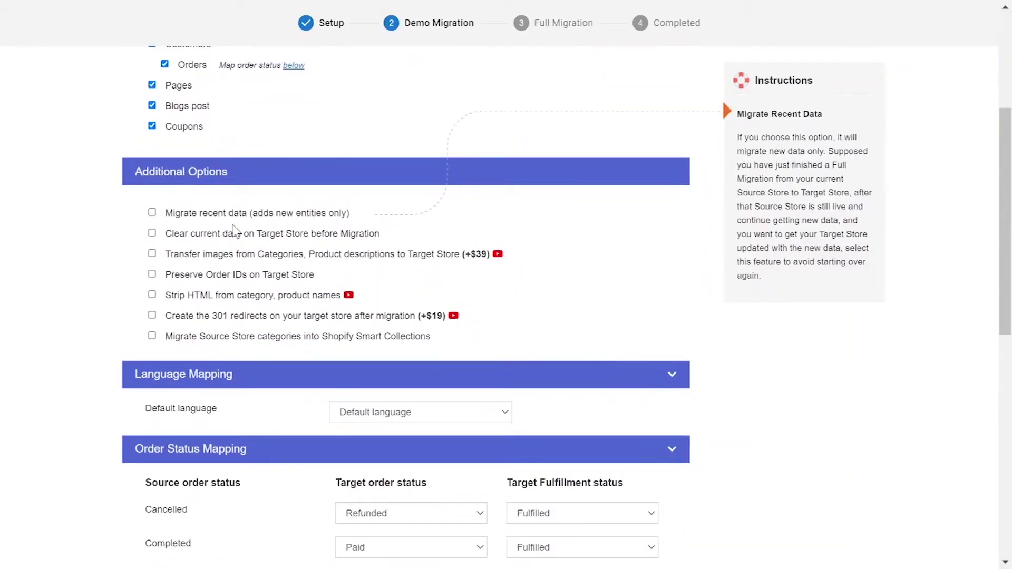
{"action": "mouse_move", "coordinate": [232, 238]}
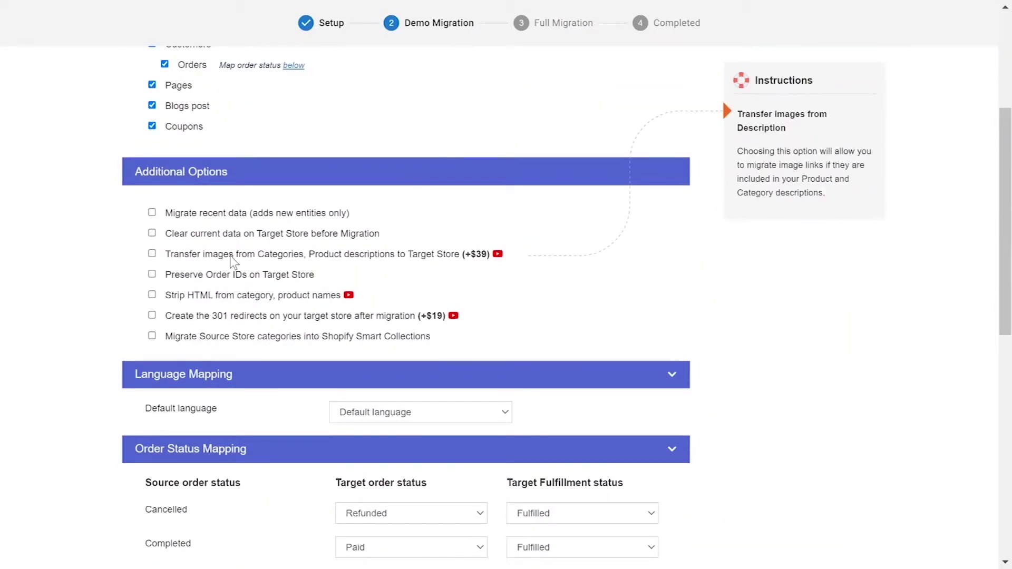
{"action": "mouse_move", "coordinate": [235, 276]}
{"action": "mouse_move", "coordinate": [233, 295]}
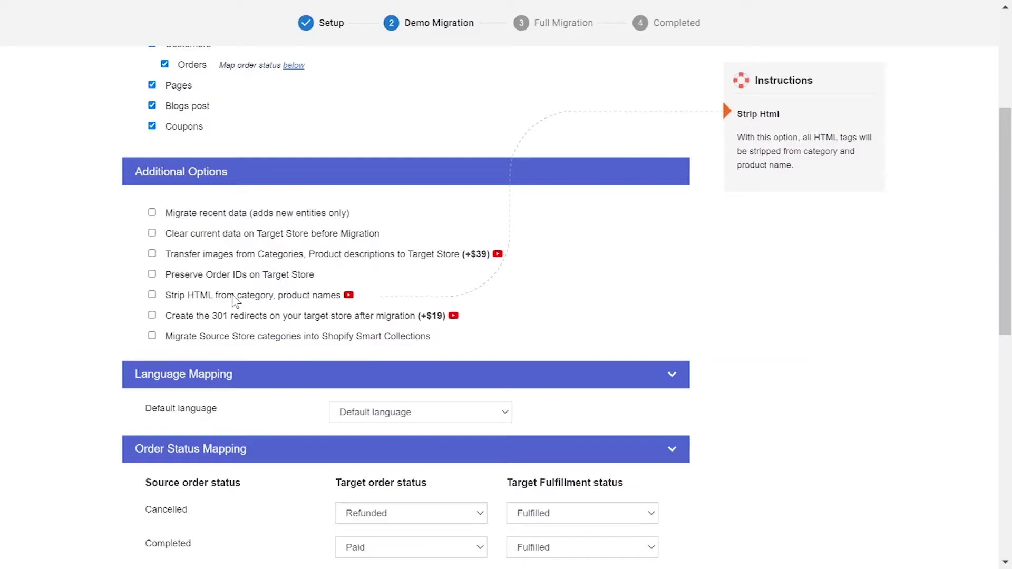
{"action": "mouse_move", "coordinate": [235, 319]}
{"action": "mouse_move", "coordinate": [319, 342]}
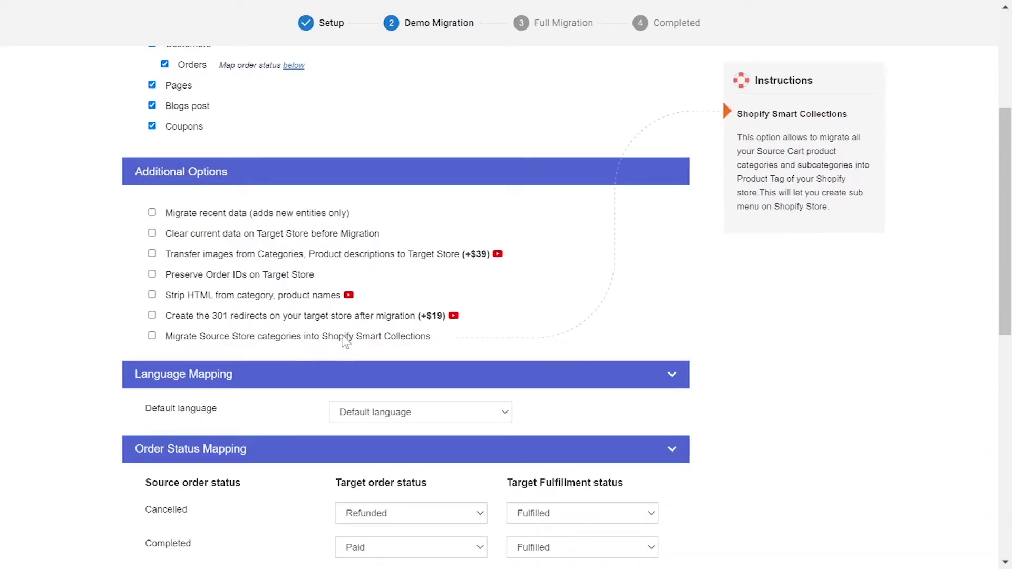
{"action": "left_click", "coordinate": [454, 316]}
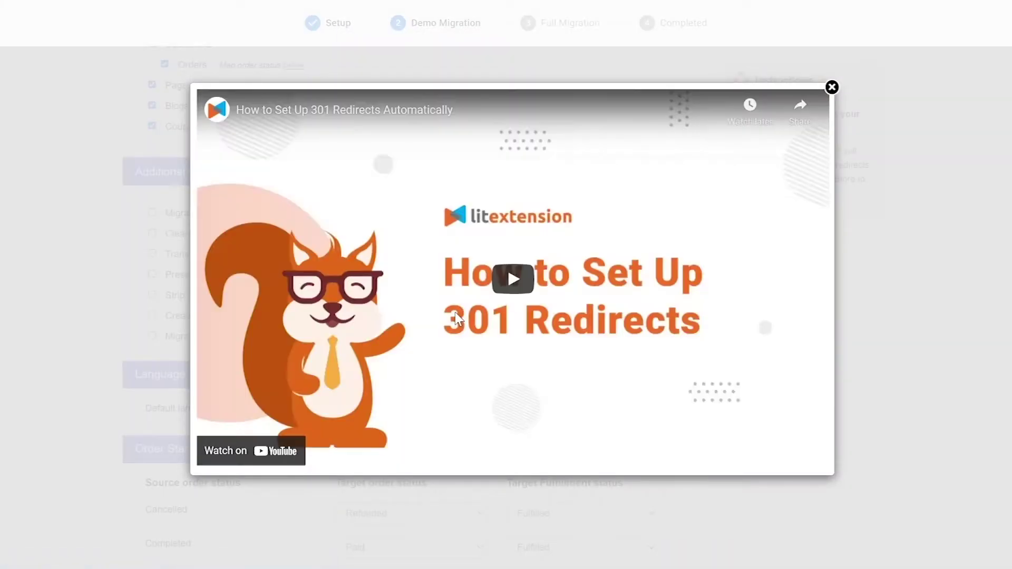
{"action": "left_click", "coordinate": [832, 87]}
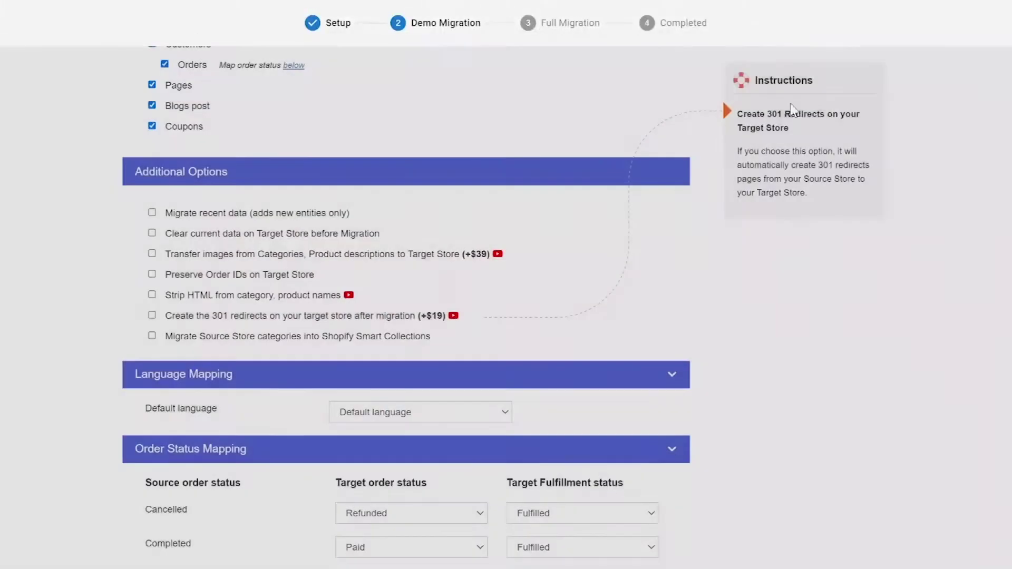
{"action": "left_click", "coordinate": [348, 295]}
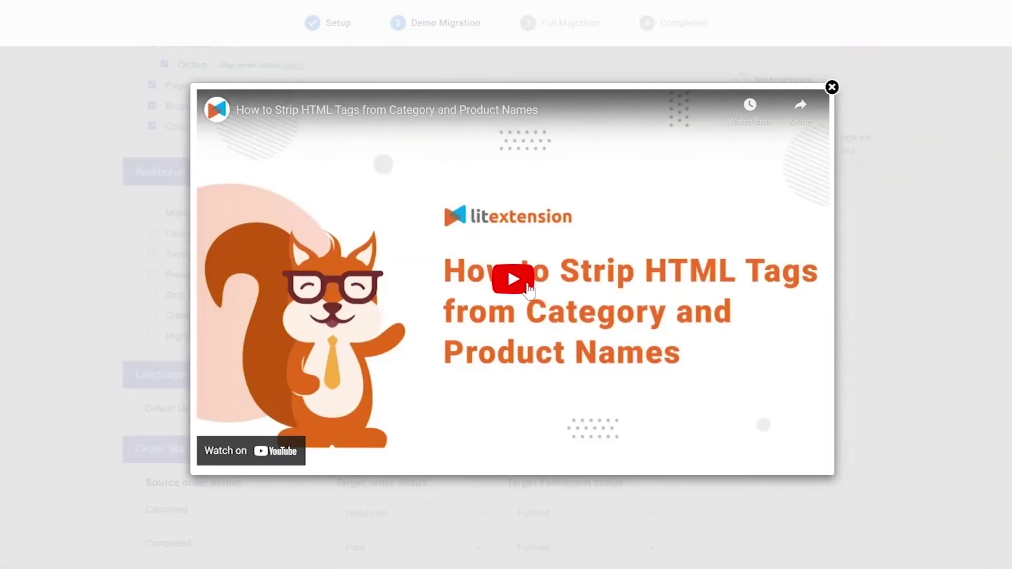
Step: Map Cancelled orders to Refunded/Unfulfilled and keep Completed orders as Paid/Fulfilled
{"action": "left_click", "coordinate": [832, 87]}
{"action": "scroll", "coordinate": [479, 276], "scroll_direction": "down", "scroll_amount": 5}
{"action": "left_click", "coordinate": [479, 275]}
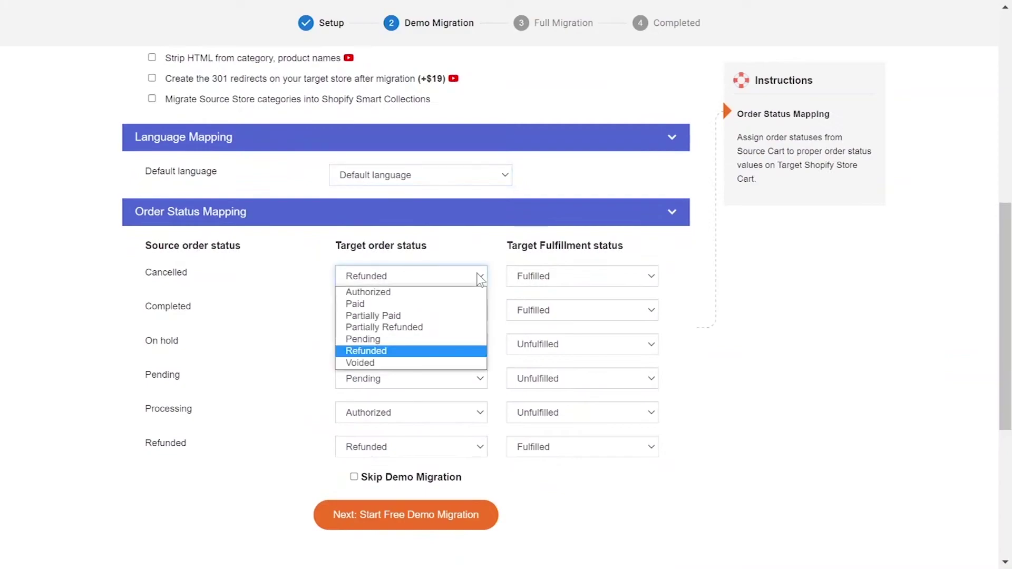
{"action": "left_click", "coordinate": [460, 351]}
{"action": "left_click", "coordinate": [565, 276]}
{"action": "left_click", "coordinate": [553, 291]}
{"action": "left_click", "coordinate": [464, 310]}
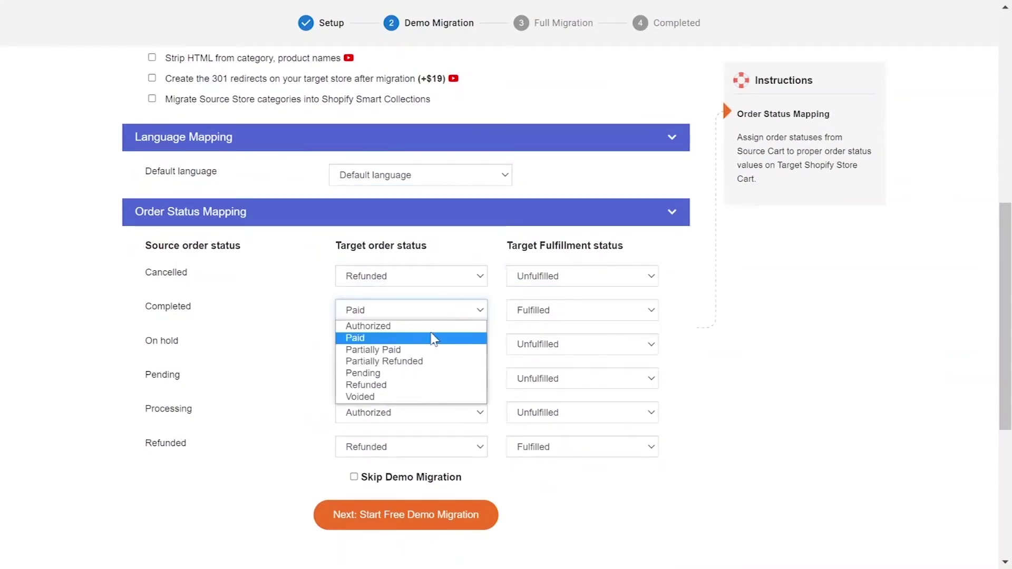
{"action": "left_click", "coordinate": [434, 336]}
{"action": "left_click", "coordinate": [570, 311]}
{"action": "left_click", "coordinate": [548, 361]}
Step: Map On hold to Pending/Unfulfilled, Pending to Pending, Processing to Authorized/Partially Fulfilled
{"action": "left_click", "coordinate": [434, 344]}
{"action": "left_click", "coordinate": [418, 411]}
{"action": "left_click", "coordinate": [580, 344]}
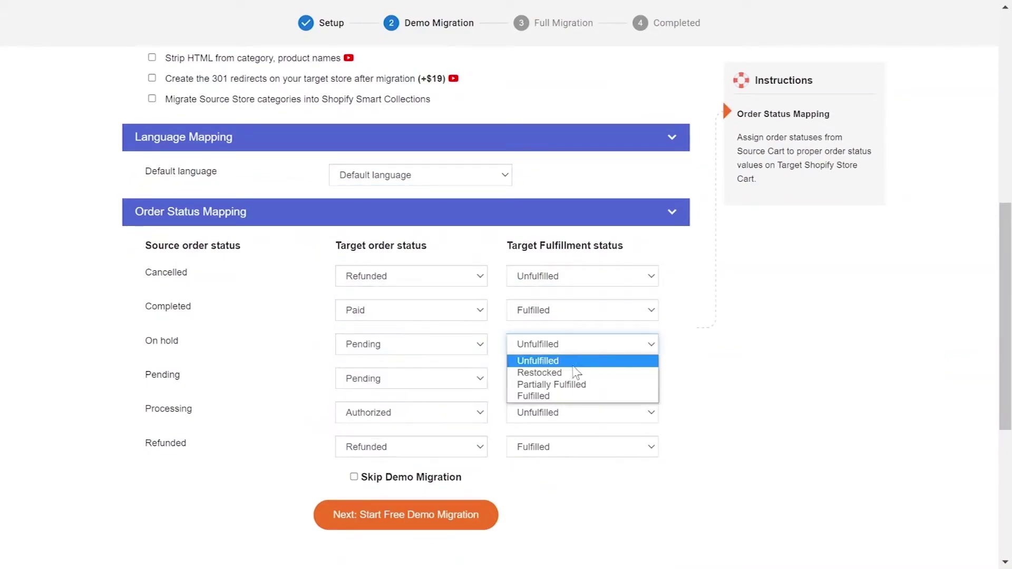
{"action": "left_click", "coordinate": [543, 359]}
{"action": "left_click", "coordinate": [445, 386]}
{"action": "left_click", "coordinate": [578, 385]}
{"action": "left_click", "coordinate": [457, 409]}
{"action": "left_click", "coordinate": [576, 410]}
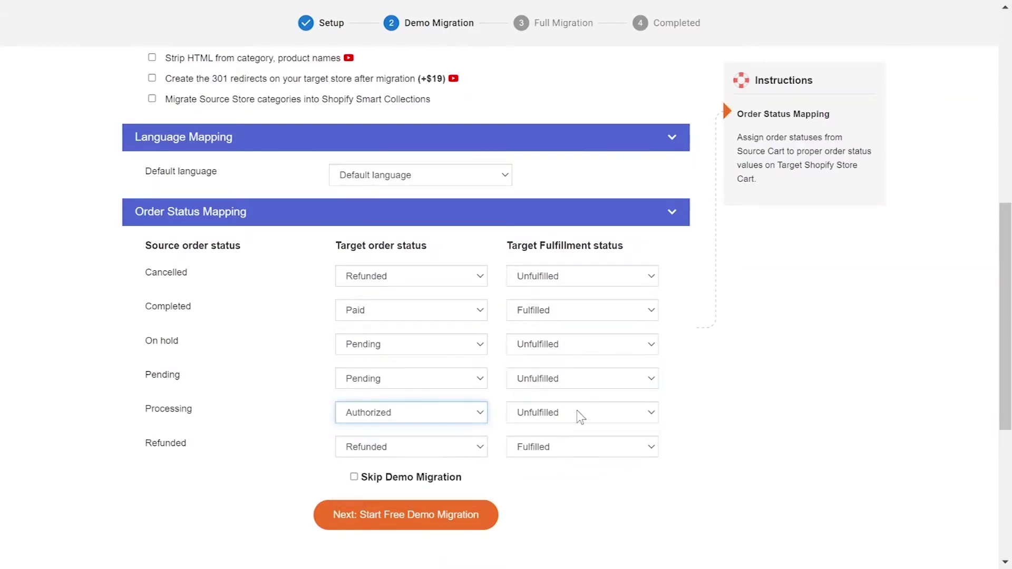
{"action": "left_click", "coordinate": [577, 410]}
{"action": "left_click", "coordinate": [551, 452]}
Step: Review the Refunded row's status and tick Skip Demo Migration
{"action": "left_click", "coordinate": [429, 447]}
{"action": "scroll", "coordinate": [536, 494], "scroll_direction": "down", "scroll_amount": 2}
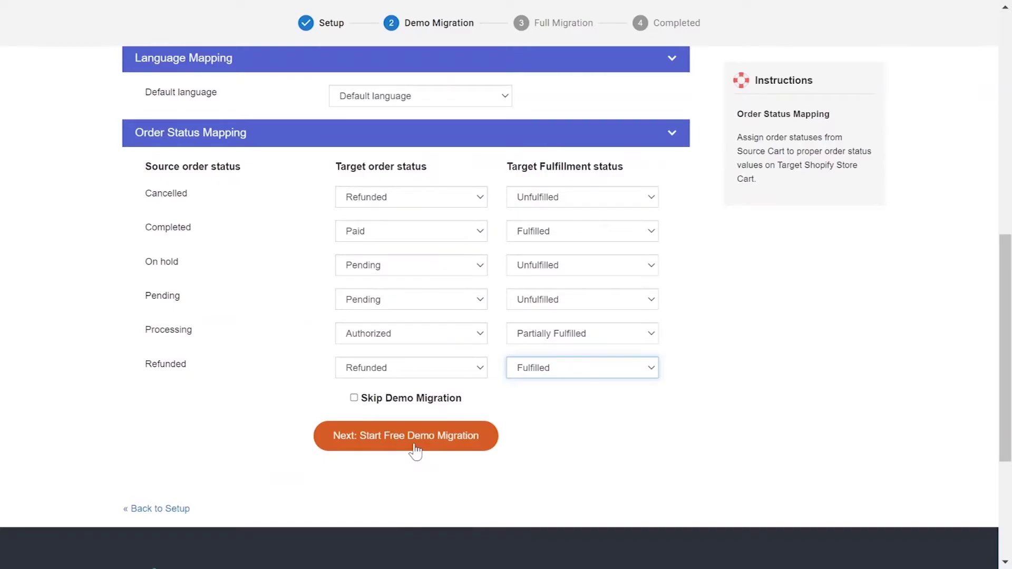
{"action": "left_click", "coordinate": [354, 398]}
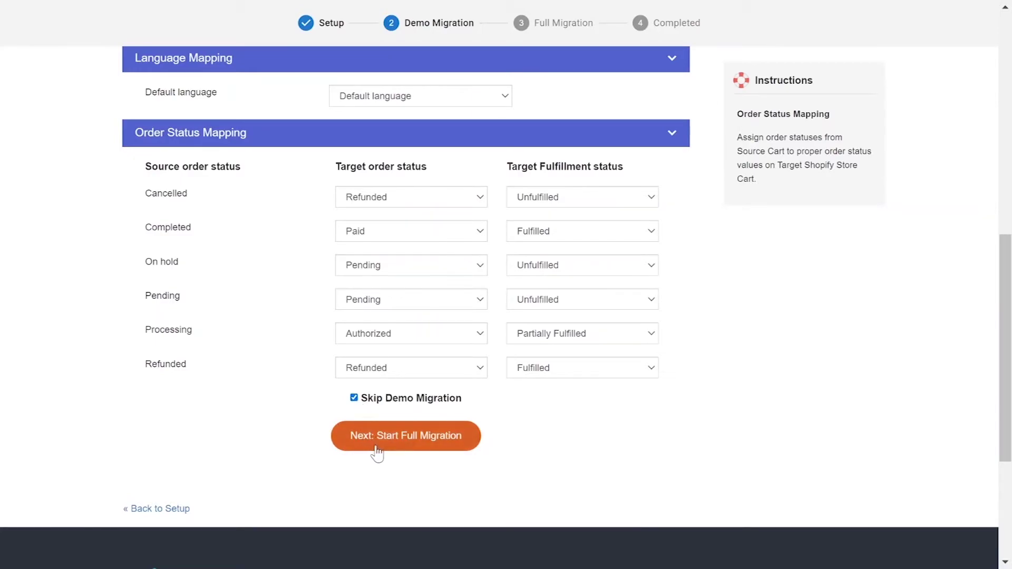
Step: Start the full migration and let it finish to the completed page
{"action": "left_click", "coordinate": [377, 451]}
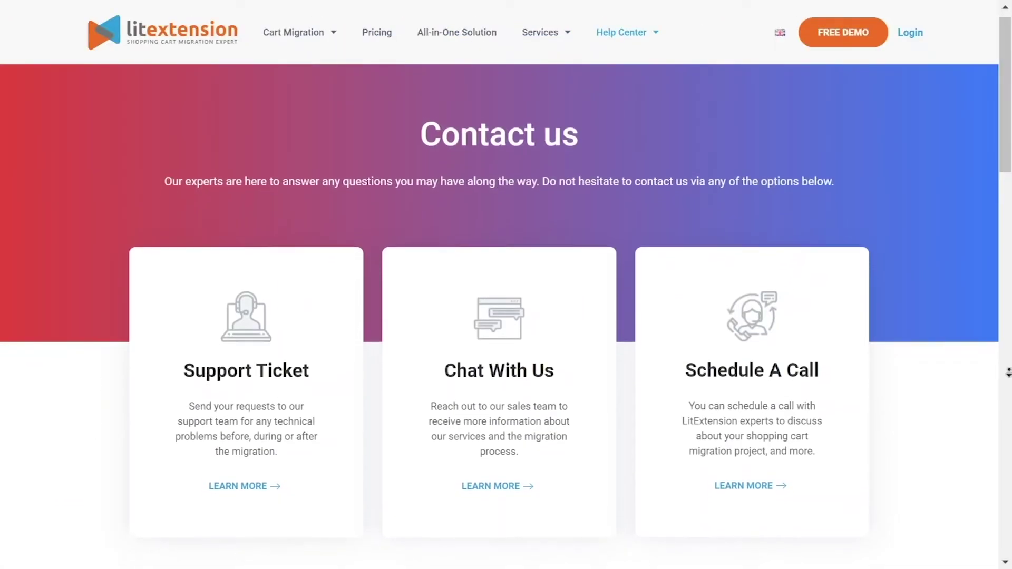
{"action": "scroll", "coordinate": [1008, 384], "scroll_direction": "down", "scroll_amount": 5}
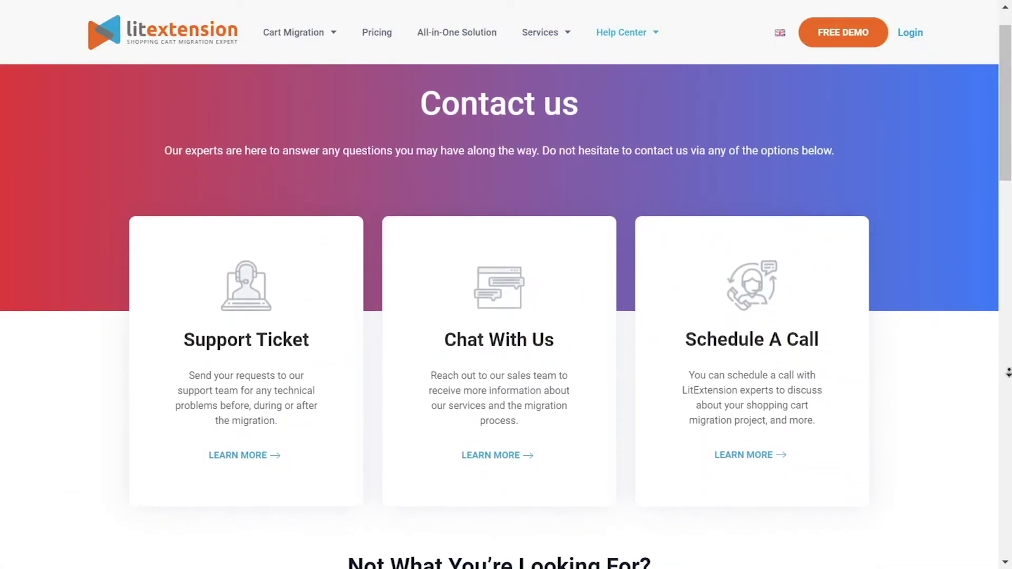
{"action": "scroll", "coordinate": [1008, 384], "scroll_direction": "down", "scroll_amount": 5}
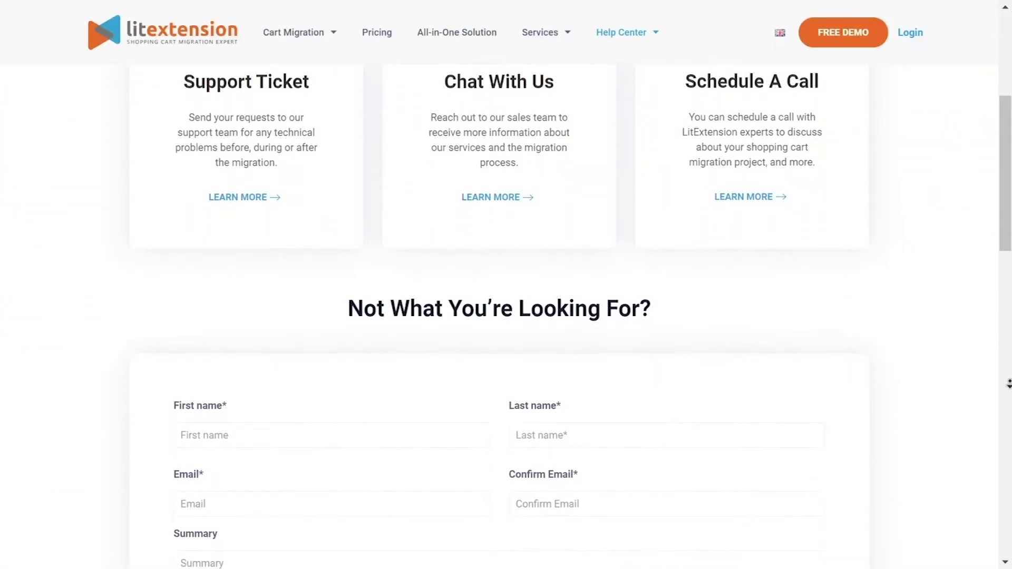
{"action": "scroll", "coordinate": [1008, 385], "scroll_direction": "down", "scroll_amount": 5}
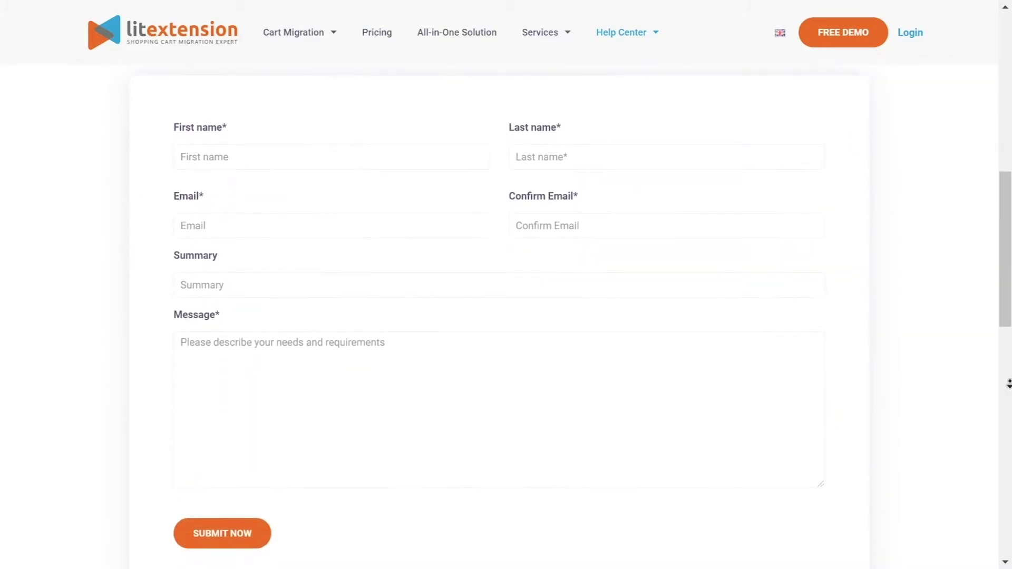